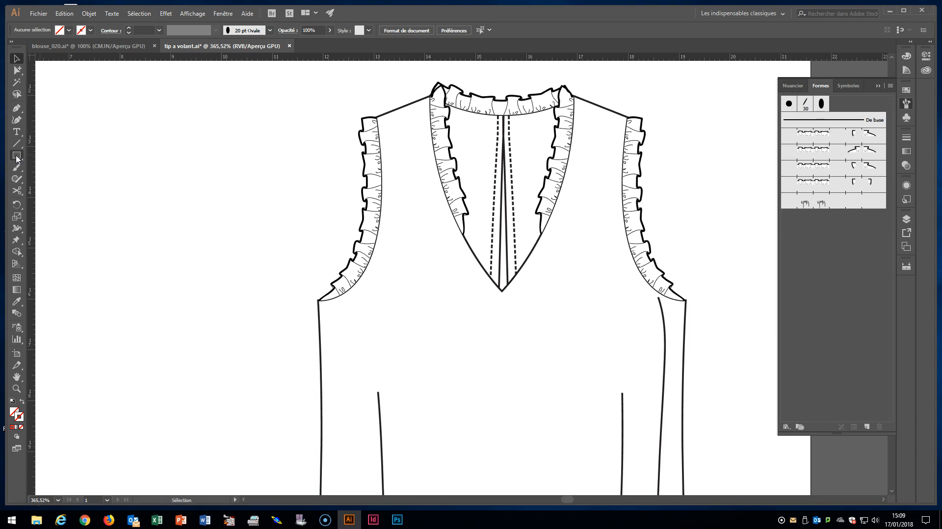
- Draw a rectangle on the blank area beside the blouse and set its size to 1.5 cm wide by 1 cm high
left_click_drag(112, 166, 184, 219)
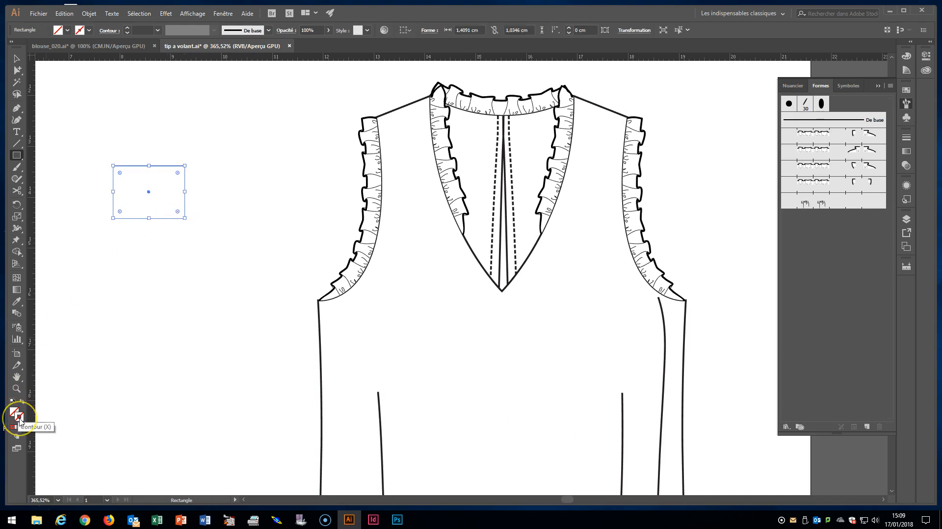
left_click(906, 219)
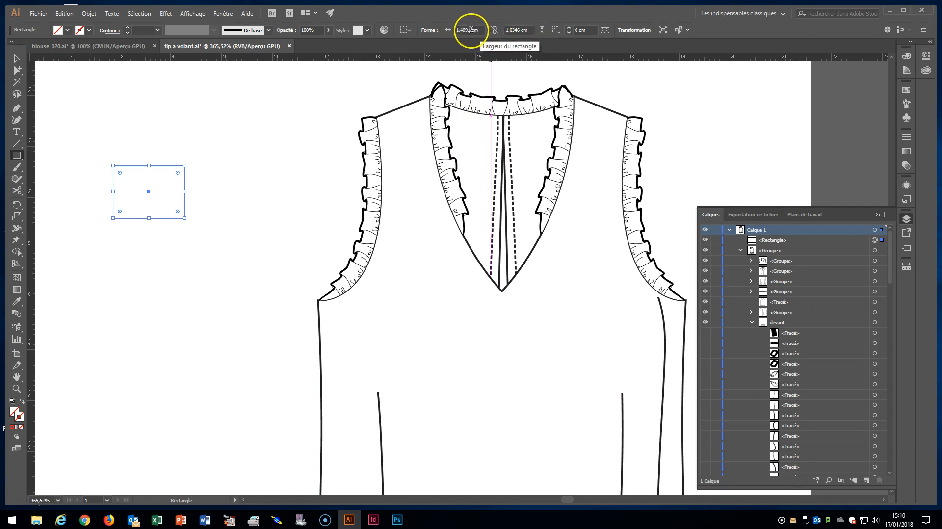
left_click_drag(471, 30, 467, 30)
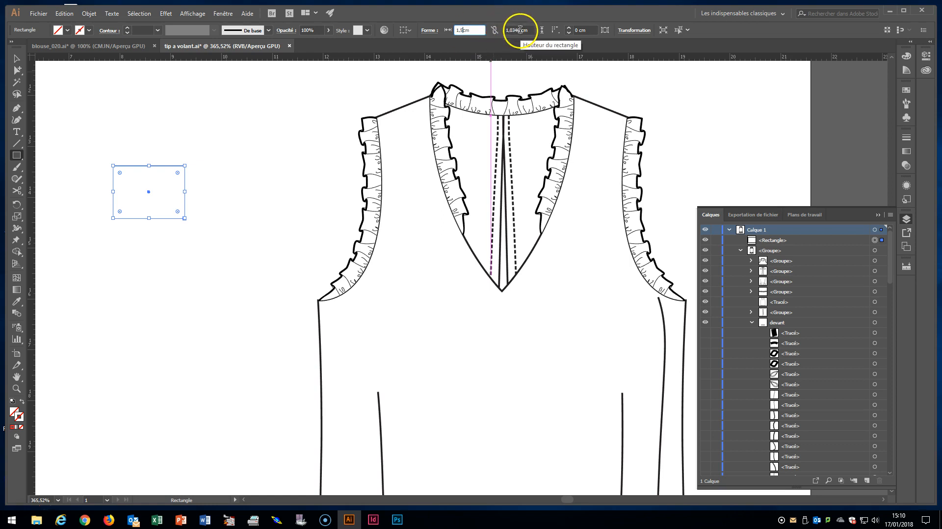
left_click_drag(520, 30, 511, 28)
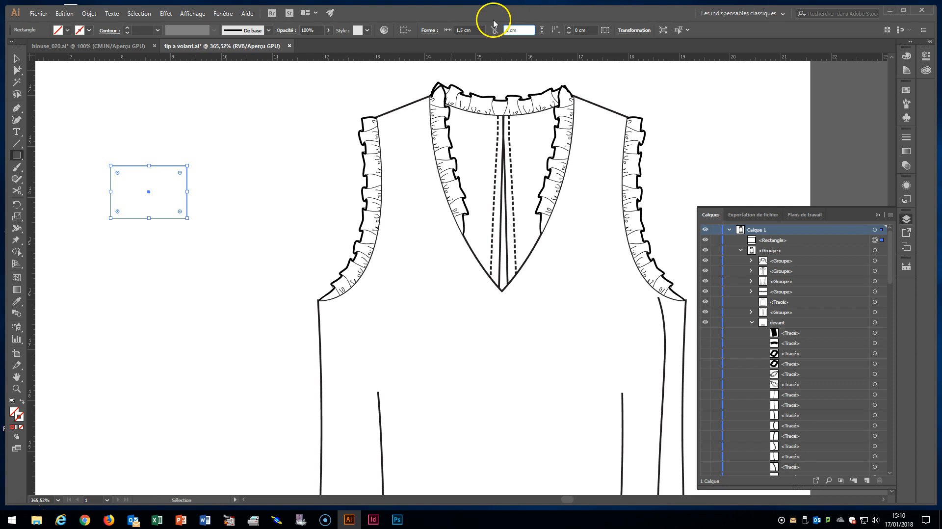
left_click(470, 30)
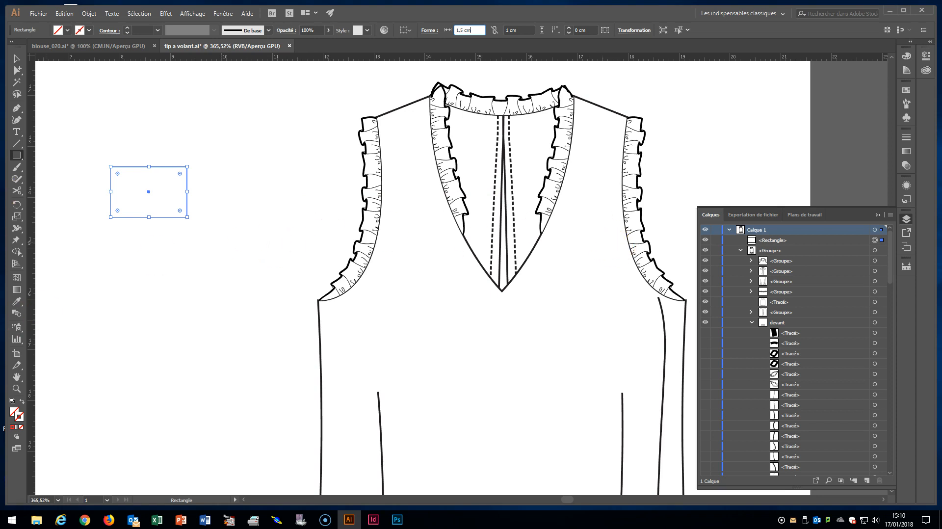
- Duplicate the rectangle in place, directly in front of the original
left_click(17, 70)
key("ctrl+c")
key("ctrl+f")
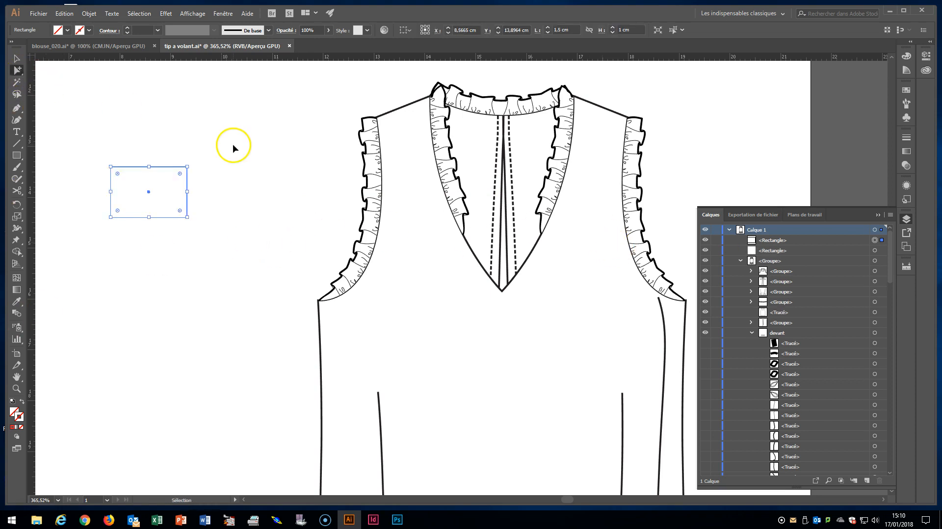
- Give the front rectangle a light orange fill with no stroke, leaving the back rectangle uncoloured
left_click(810, 240)
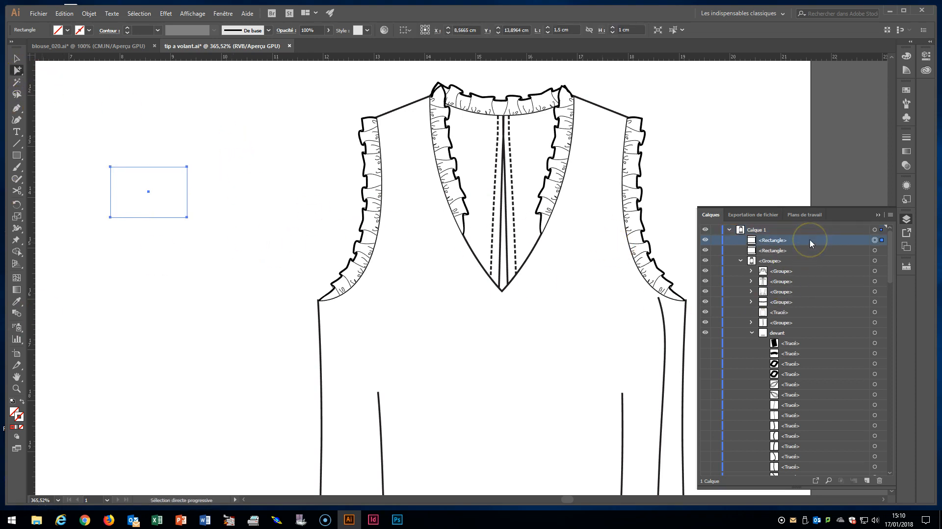
left_click(906, 90)
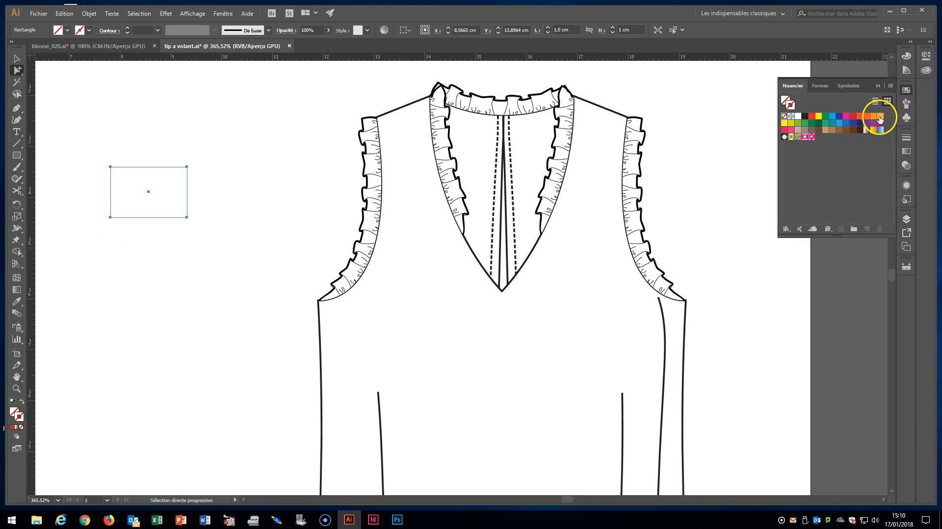
left_click(881, 116)
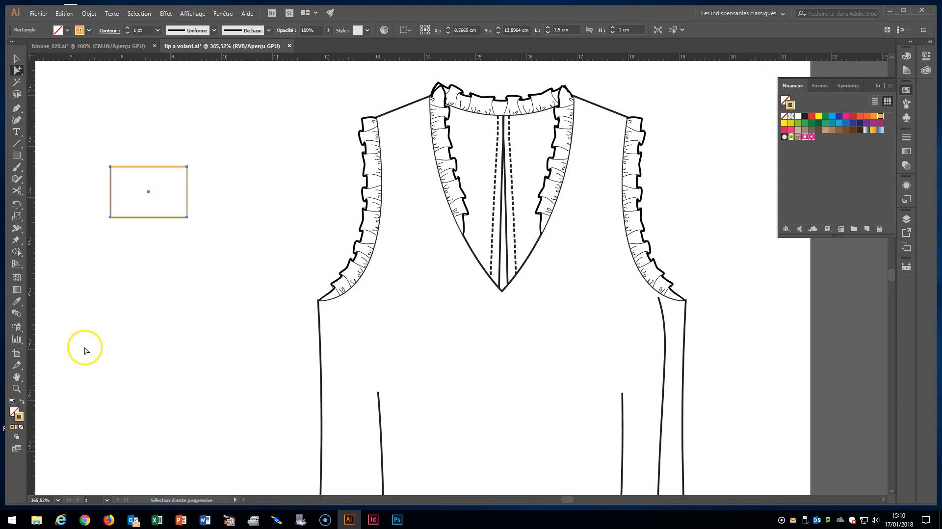
left_click(22, 402)
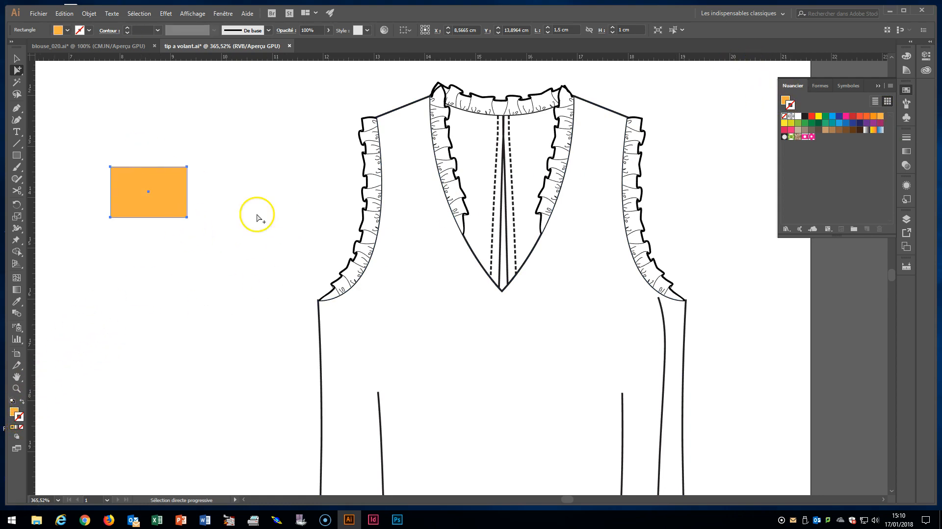
left_click(259, 189)
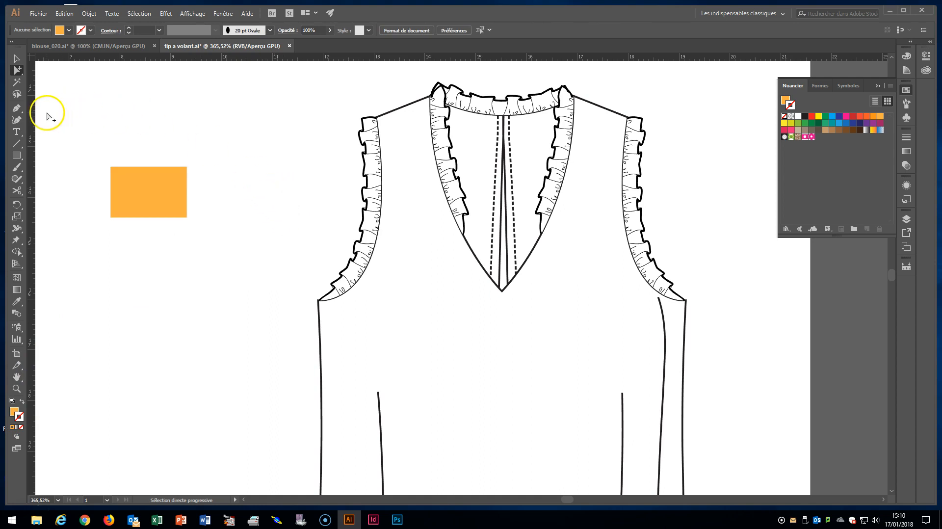
- Set up the Paintbrush with the round calligraphic brush, no fill and a magenta pink stroke
left_click(16, 167)
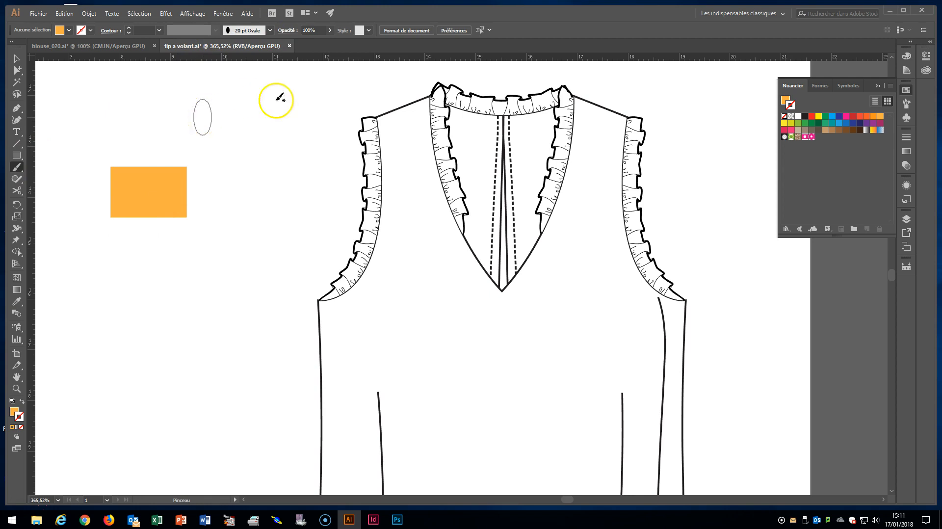
left_click(270, 30)
left_click(182, 51)
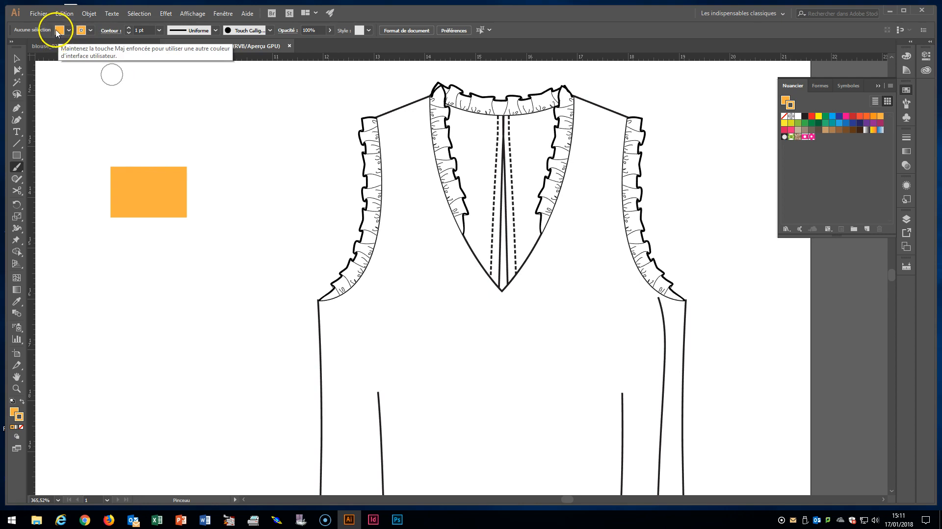
left_click(69, 31)
left_click(6, 47)
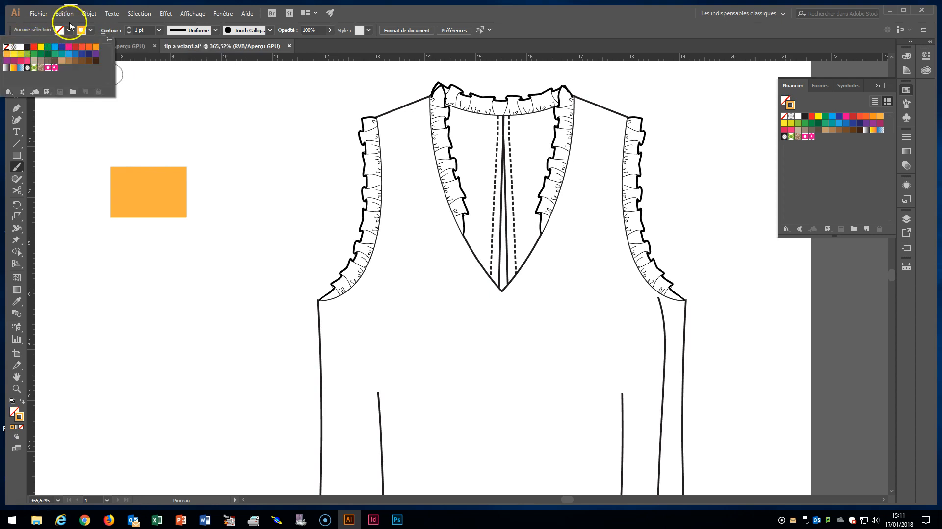
left_click(91, 31)
left_click(68, 46)
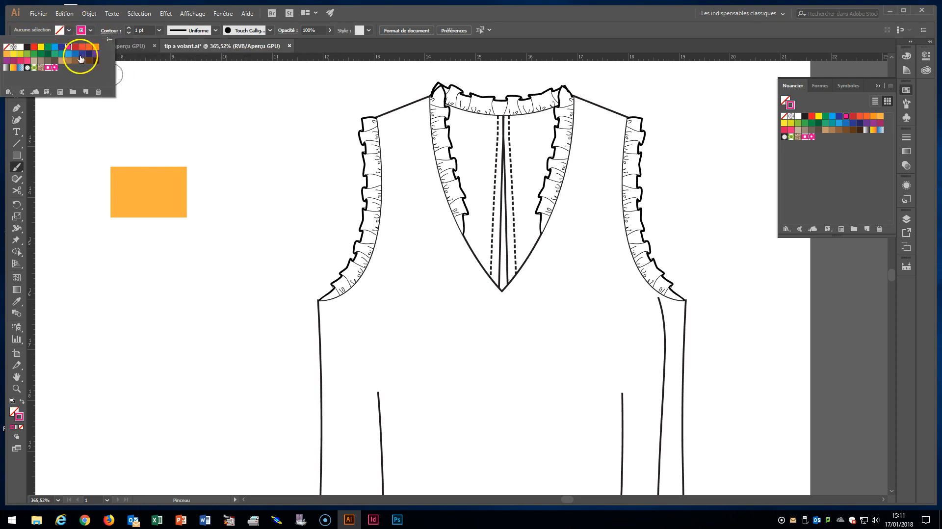
left_click(149, 180)
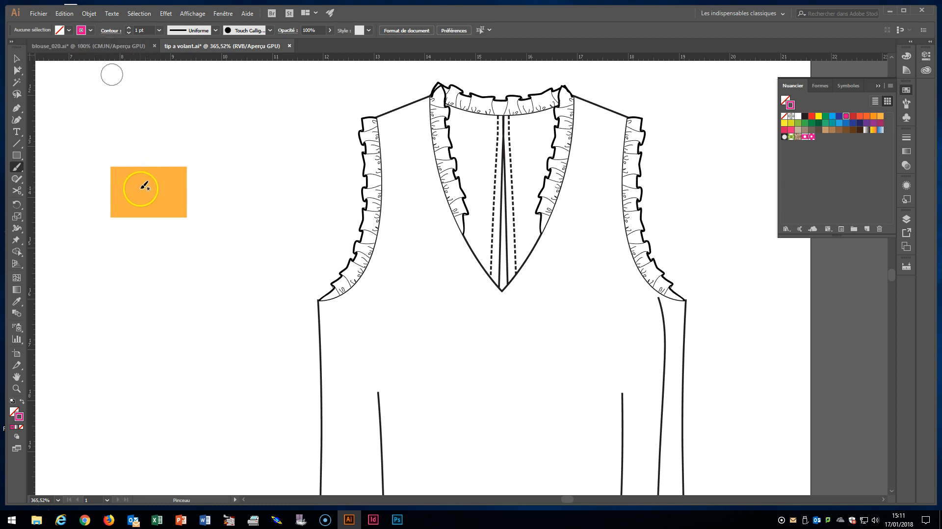
- Set the stroke weight to 0.25 pt and paint two flowers, one inside the orange rectangle and one overlapping its right edge
left_click(159, 30)
left_click(164, 73)
mouse_move(142, 177)
left_mouse_down()
mouse_move(139, 186)
mouse_move(158, 185)
mouse_move(151, 178)
left_mouse_up()
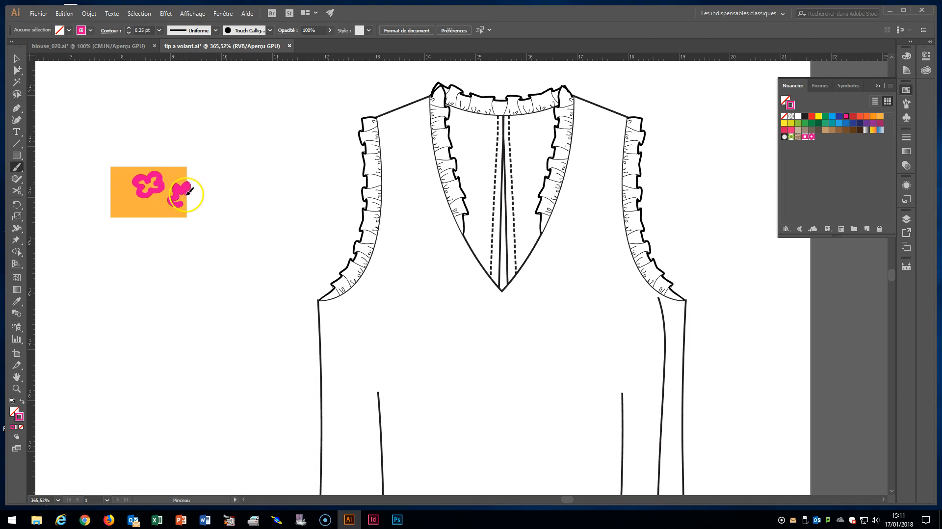
mouse_move(188, 205)
left_mouse_down()
mouse_move(185, 220)
mouse_move(169, 203)
left_mouse_up()
- Copy the flower on the rectangle's right edge 1.5 cm to the left by subtracting 1.5 from its X position
left_click(17, 70)
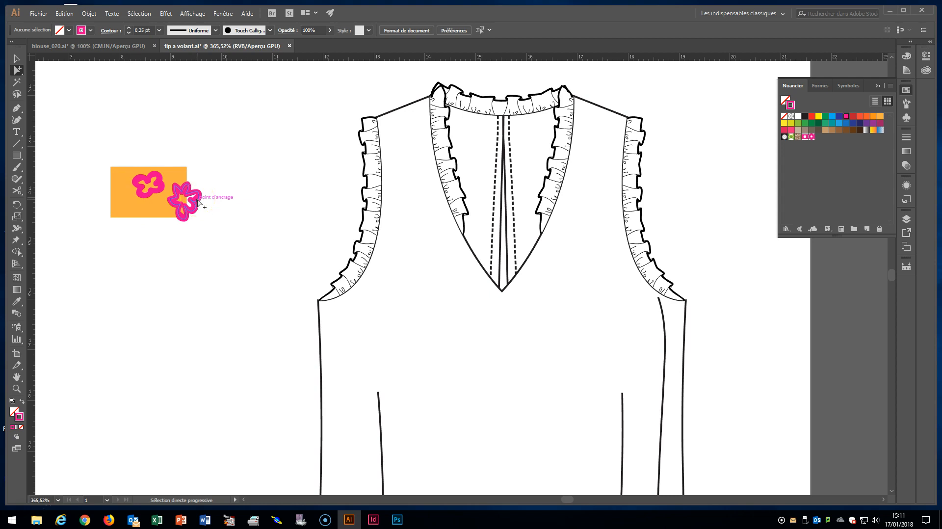
left_click(199, 202)
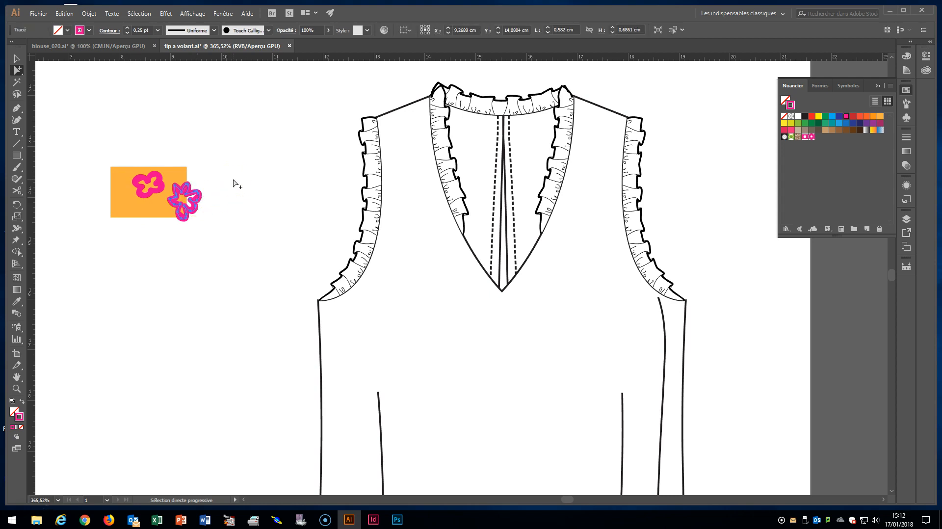
key("ctrl")
left_click(907, 219)
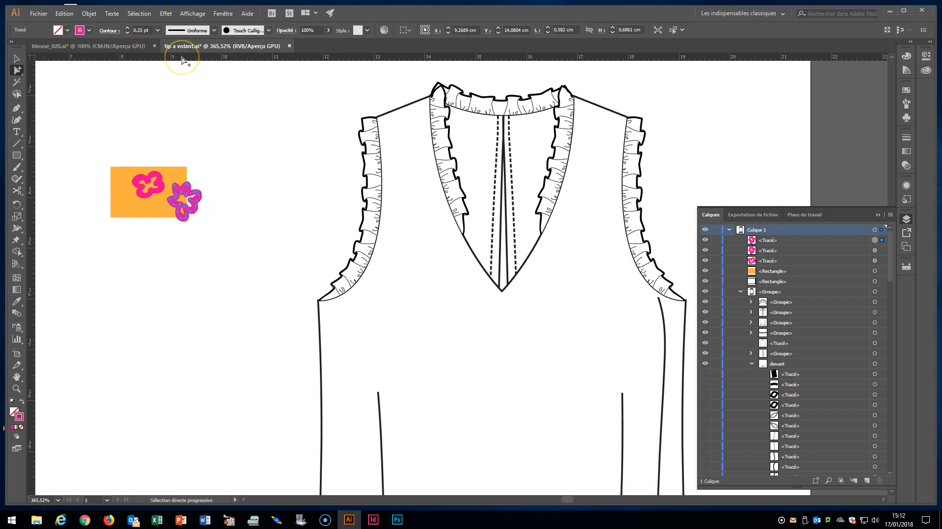
left_click(182, 203)
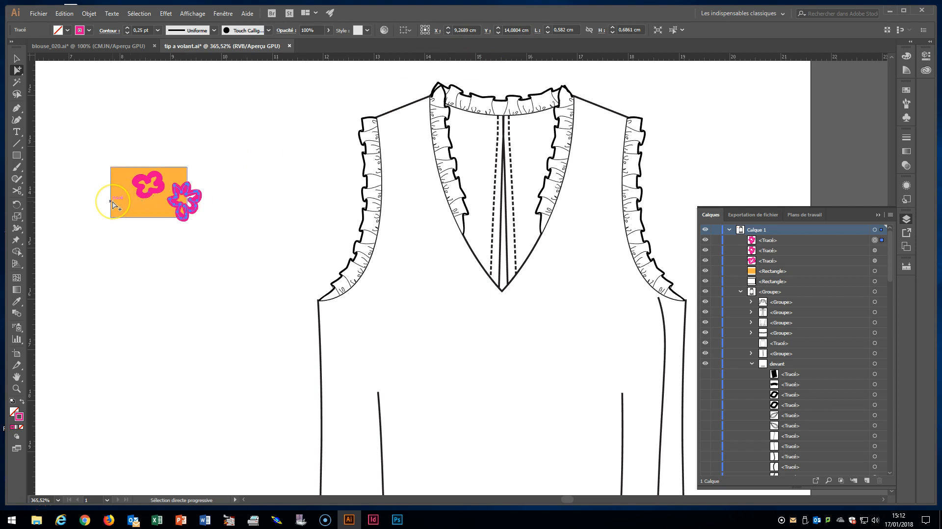
left_click(470, 30)
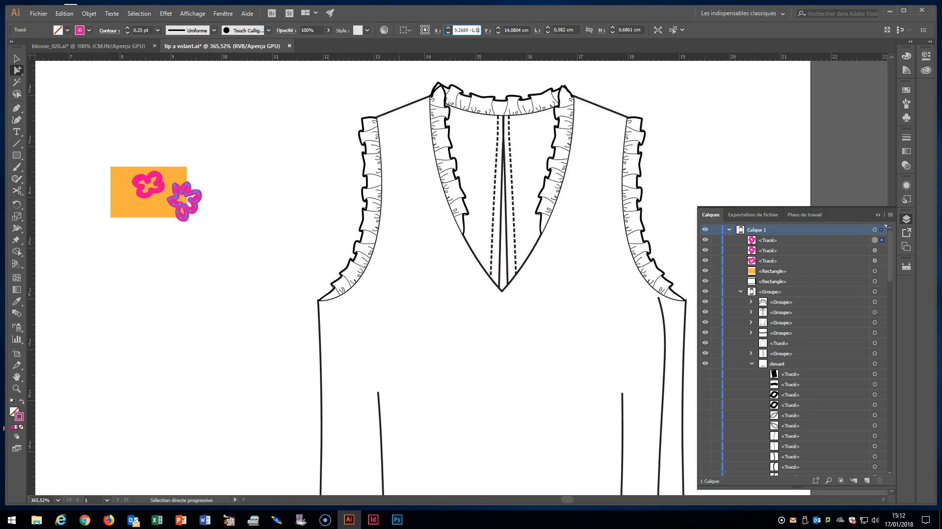
key("alt+Return")
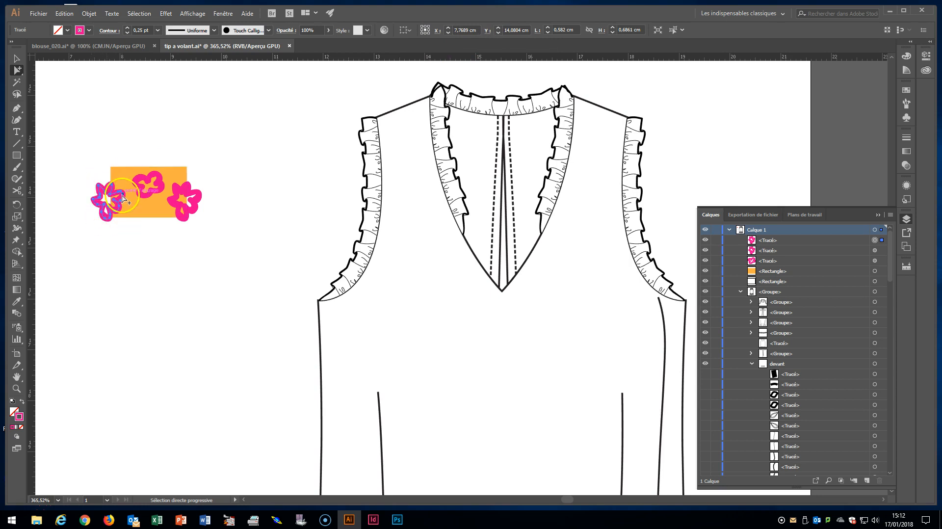
- Duplicate both edge flowers in place and move the duplicates 1 cm up by subtracting 1 from their Y position
left_click(121, 202)
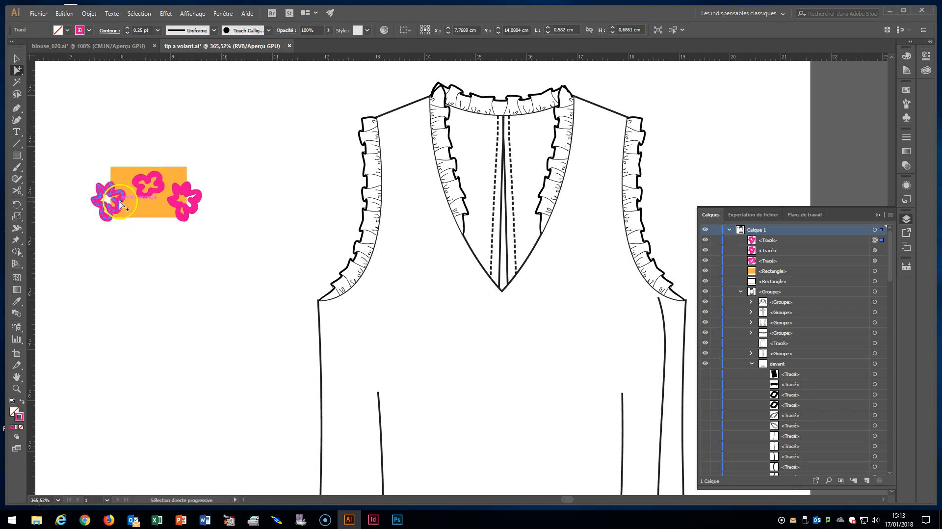
left_click(191, 215, "shift")
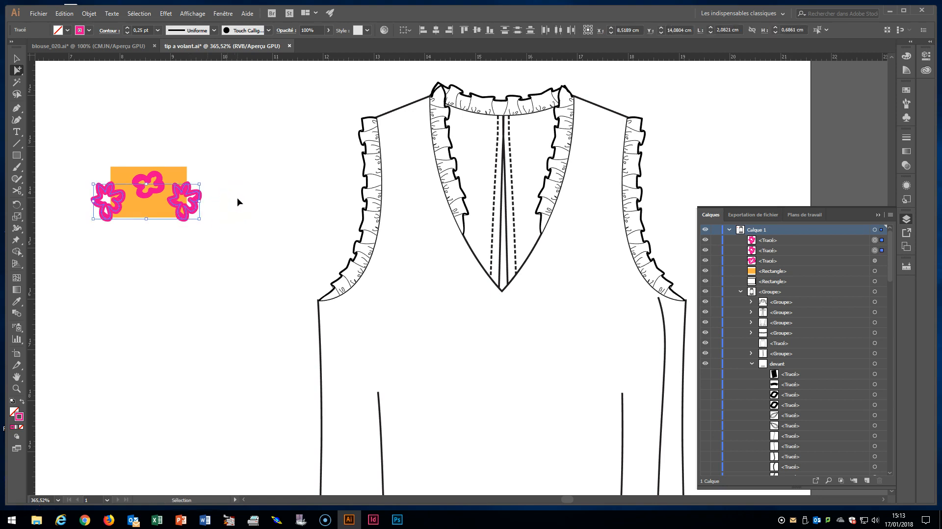
key("ctrl+c")
key("ctrl+f")
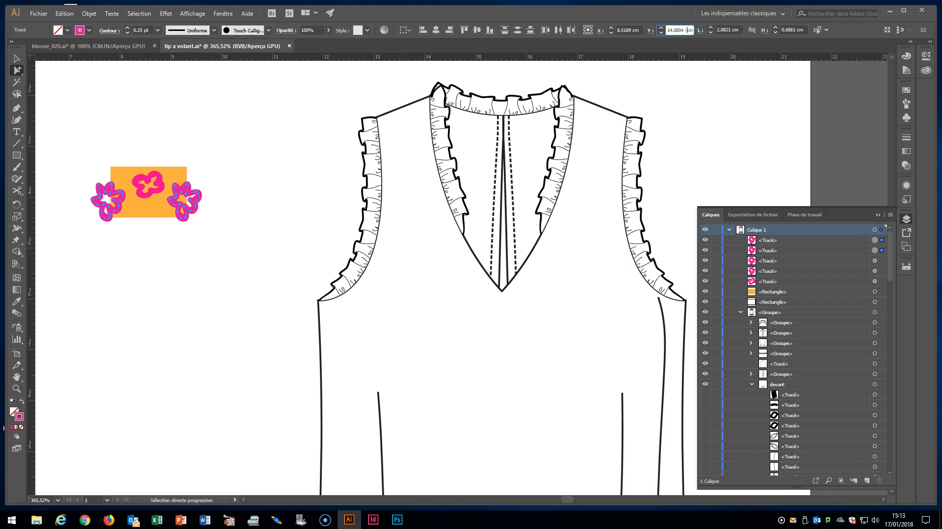
key("alt+Return")
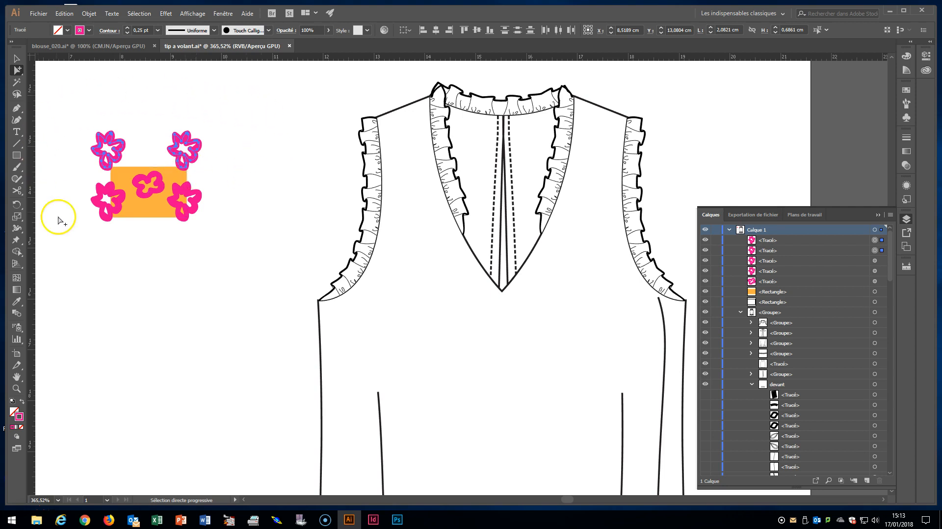
- Save all the flowers and both rectangles as a pattern swatch, and place a copy of the tile against the original's right edge
left_click_drag(60, 111, 231, 234)
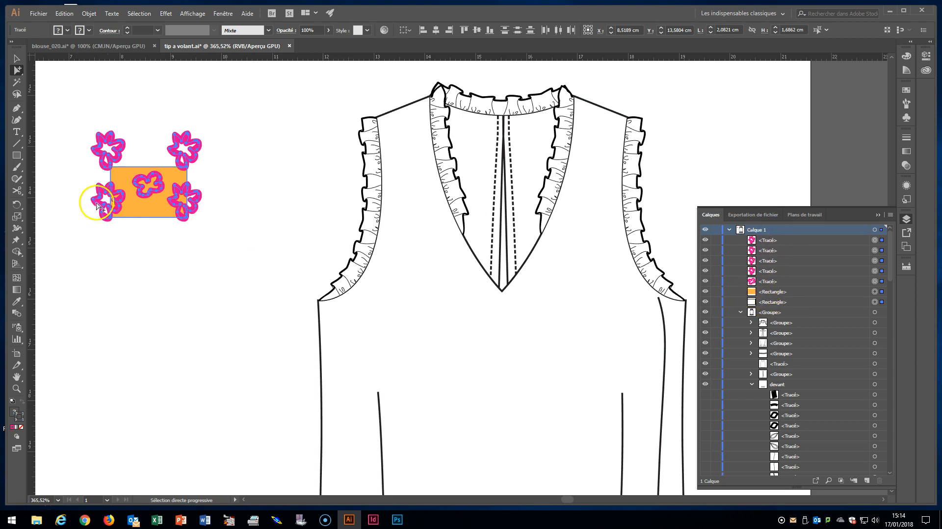
left_click_drag(149, 210, 846, 144)
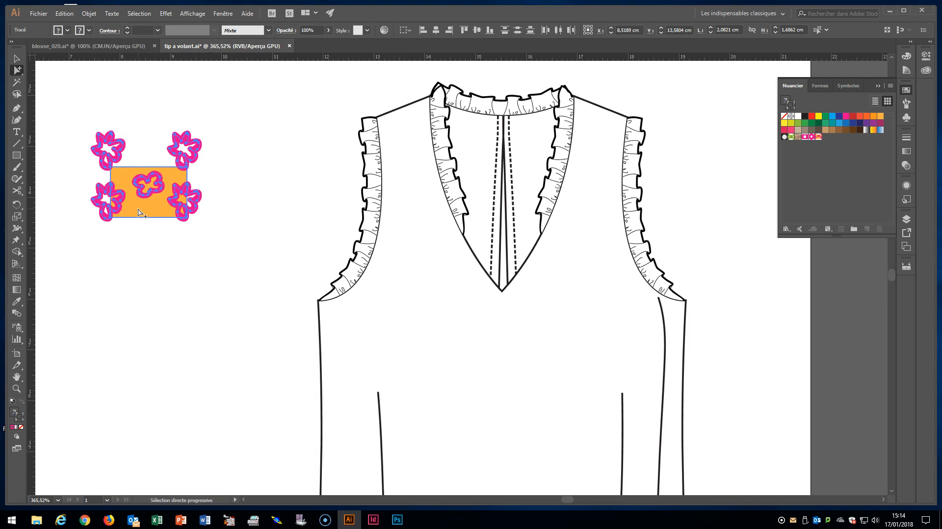
left_click_drag(137, 207, 216, 212)
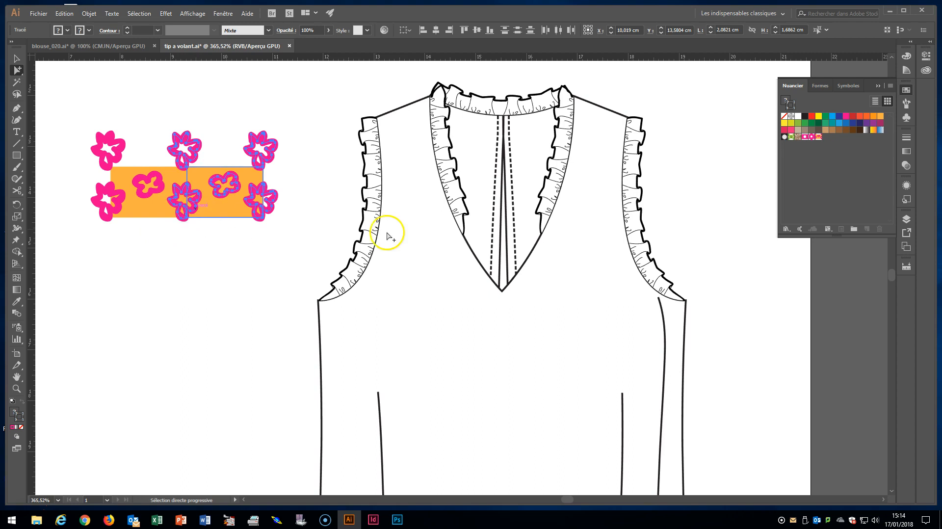
- Fill the blouse front with the new floral pattern swatch, keeping its black outline
left_click(399, 273)
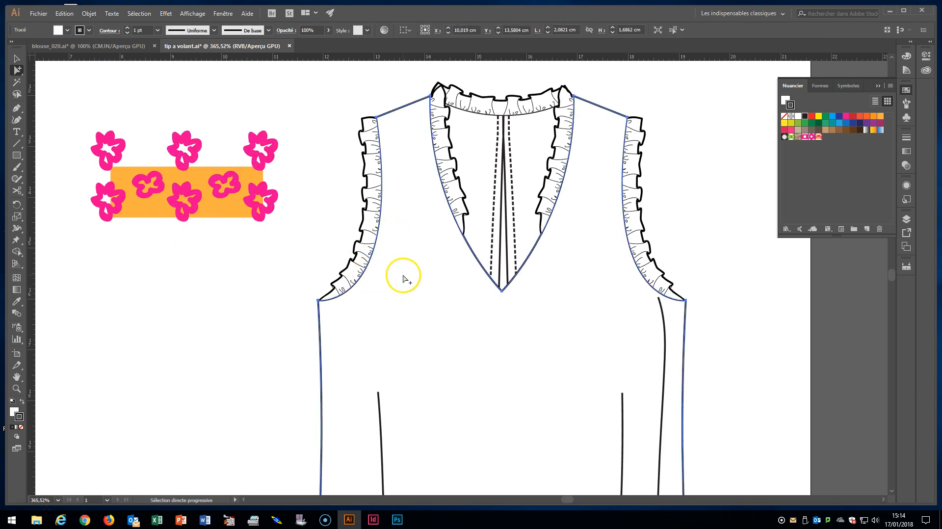
left_click(818, 138)
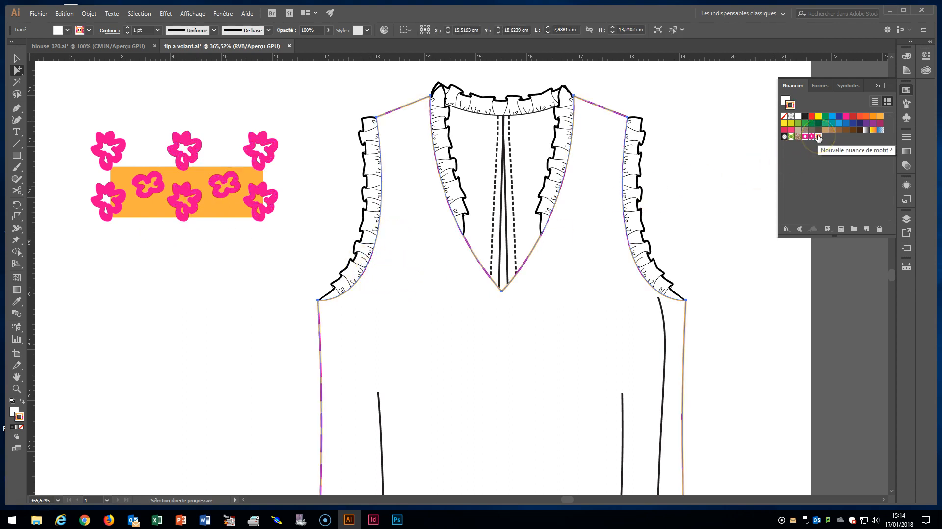
key("ctrl+z")
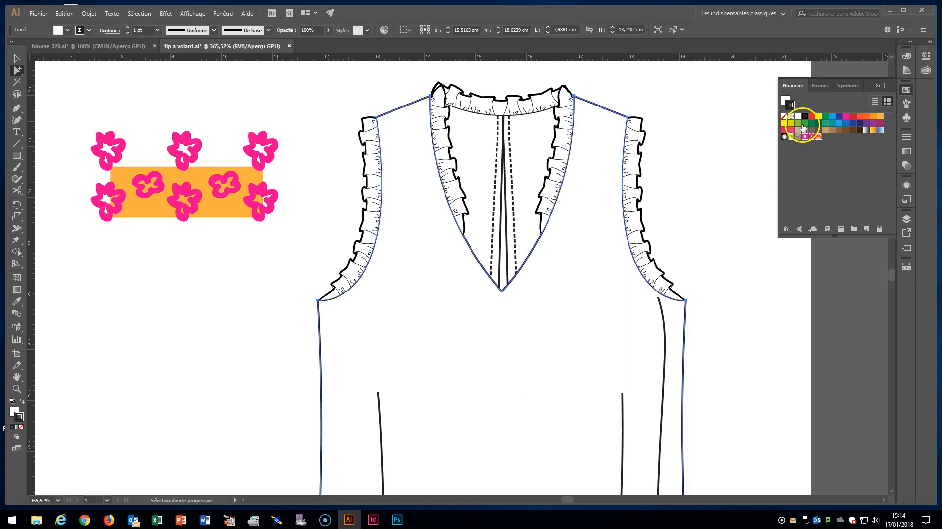
left_click(785, 100)
left_click(819, 138)
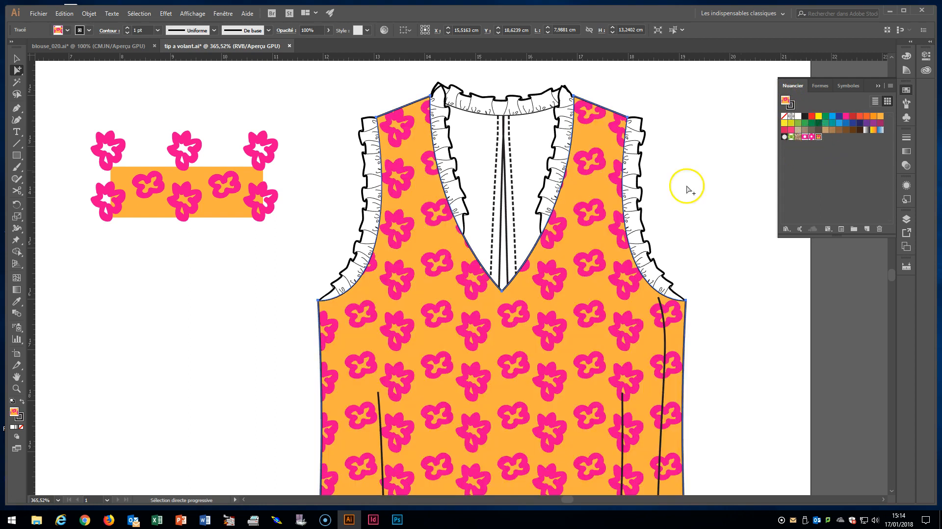
scroll(565, 379, "down", 2)
scroll(565, 379, "down", 10)
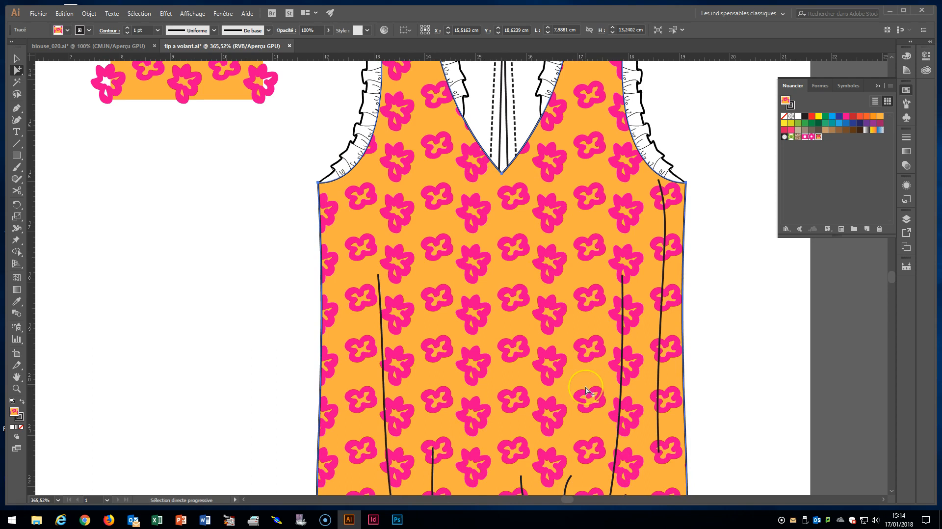
scroll(587, 387, "up", 9)
scroll(589, 389, "up", 6)
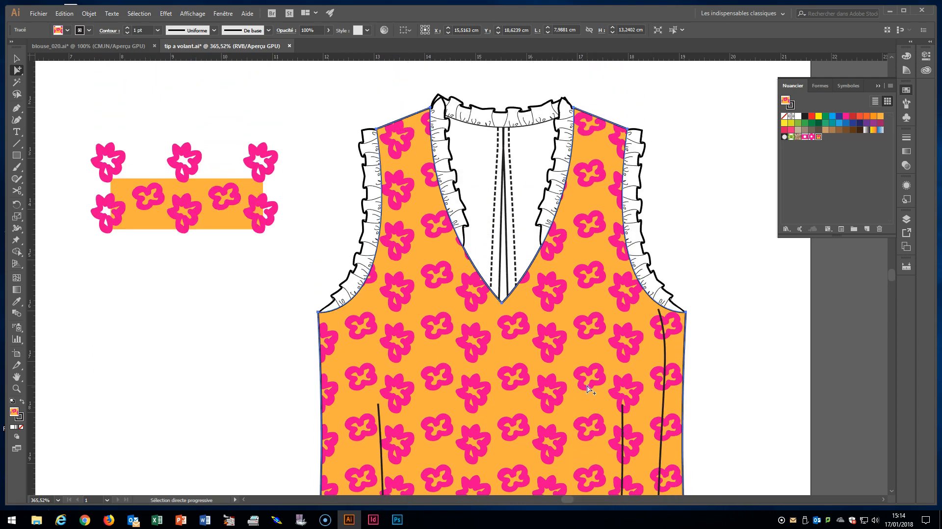